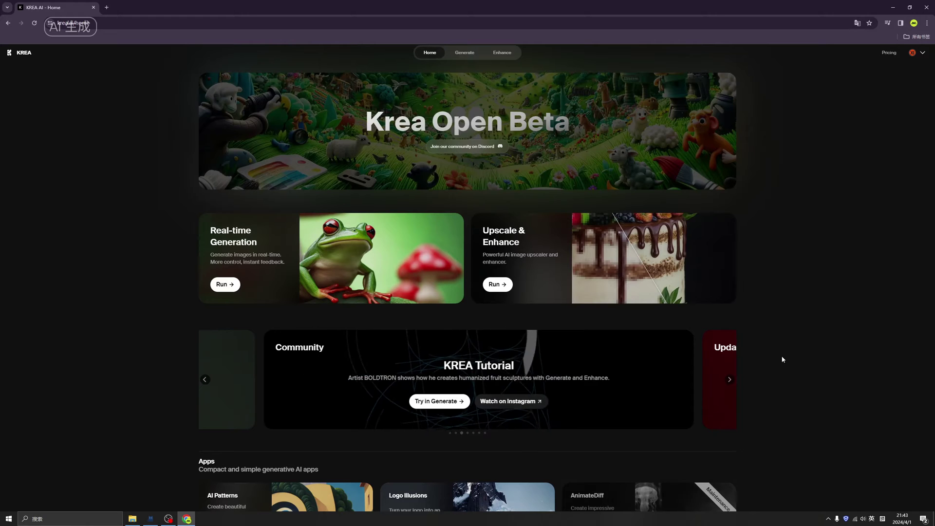
# Step the home page carousel back to the 'Image prompting & 1024x1024 models' card
pyautogui.click(205, 380)
pyautogui.click(204, 381)
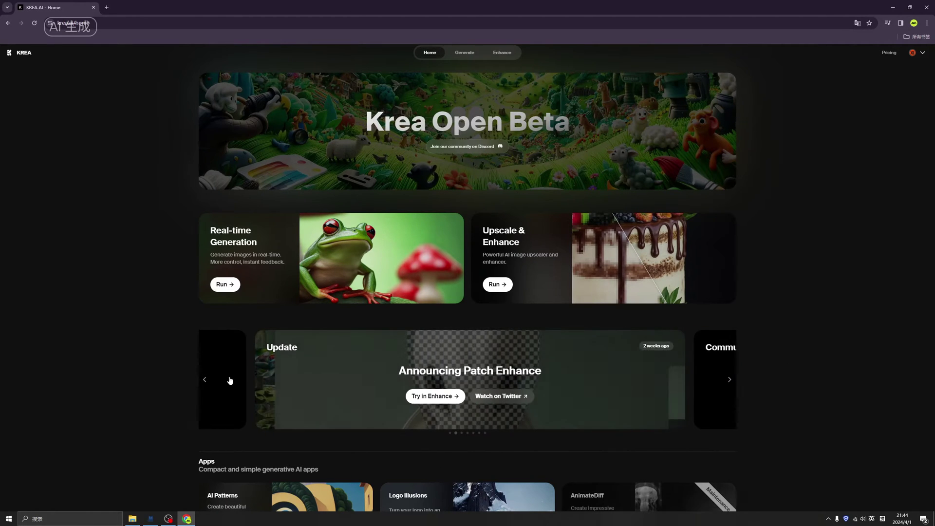
pyautogui.click(204, 380)
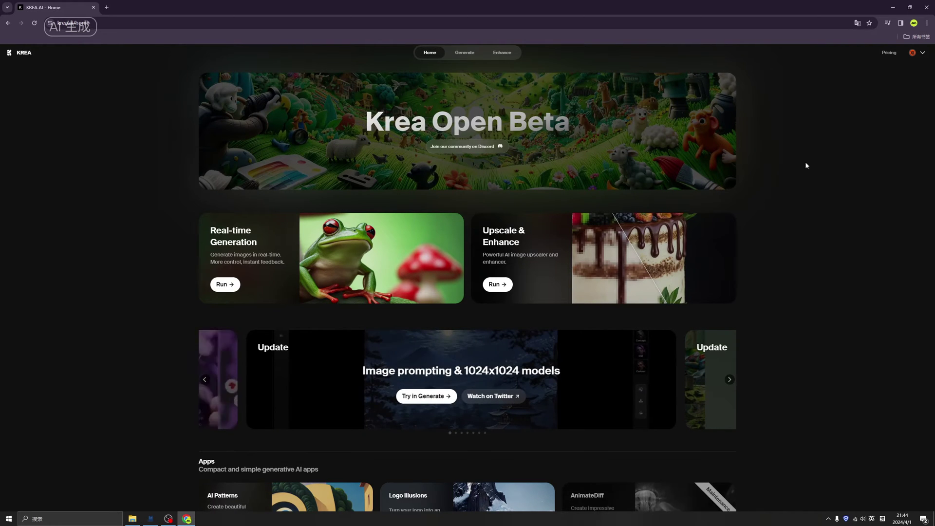
# Open the KREA Plans pricing page and compare monthly versus yearly prices, ending on yearly
pyautogui.click(887, 55)
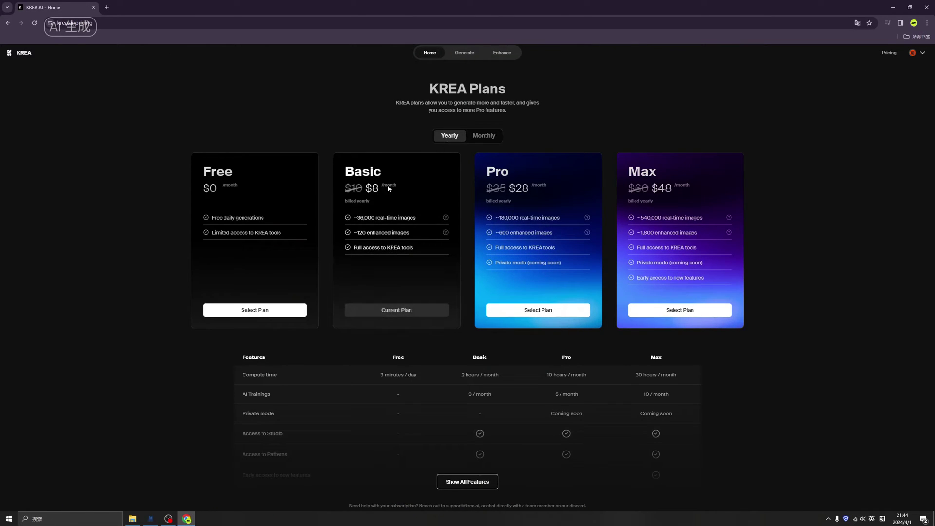
pyautogui.click(483, 139)
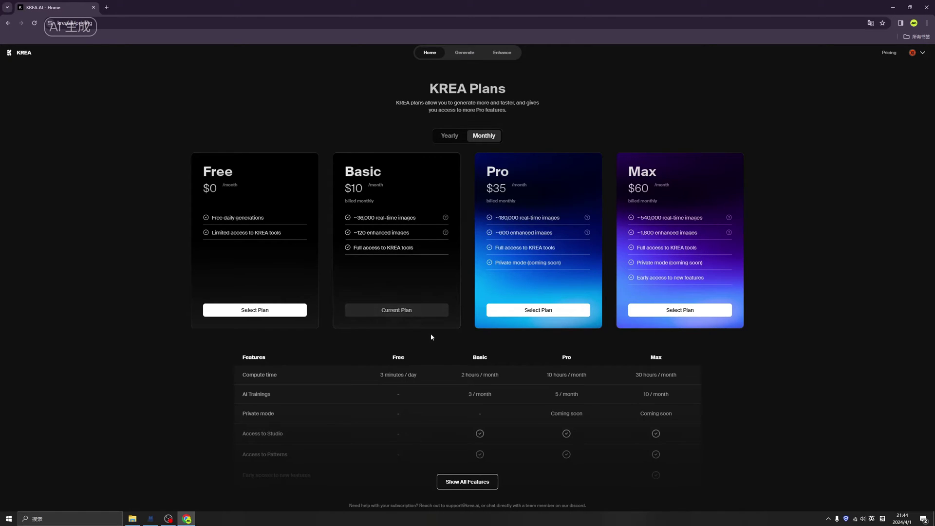
pyautogui.click(448, 138)
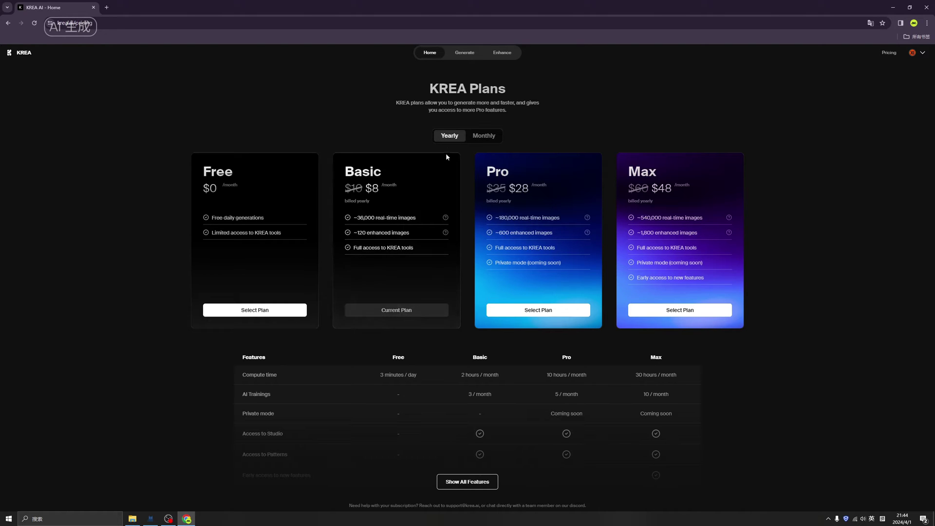
pyautogui.scroll(-5, 445, 212)
pyautogui.scroll(5, 426, 265)
pyautogui.click(490, 135)
pyautogui.click(449, 136)
# Open the realtime Generate editor in Text2Img mode and shift the prompt box slightly left
pyautogui.click(465, 53)
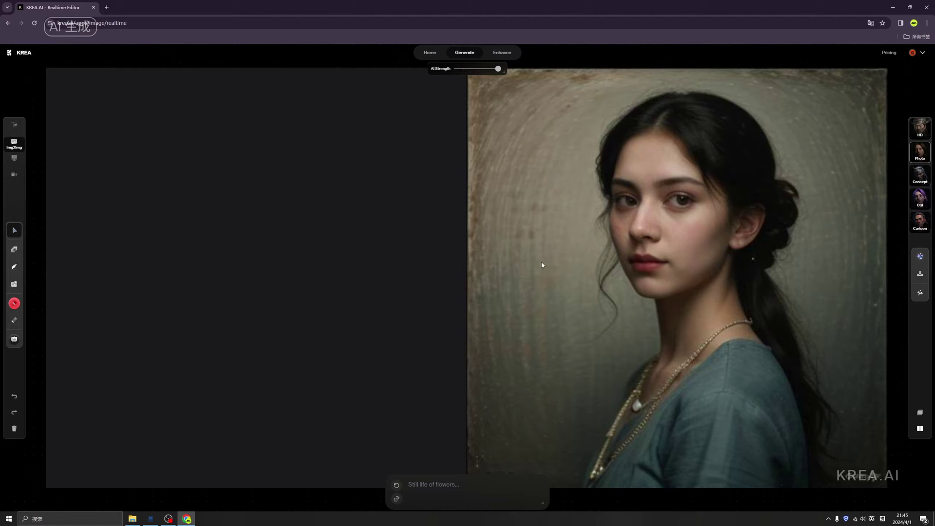
pyautogui.click(15, 125)
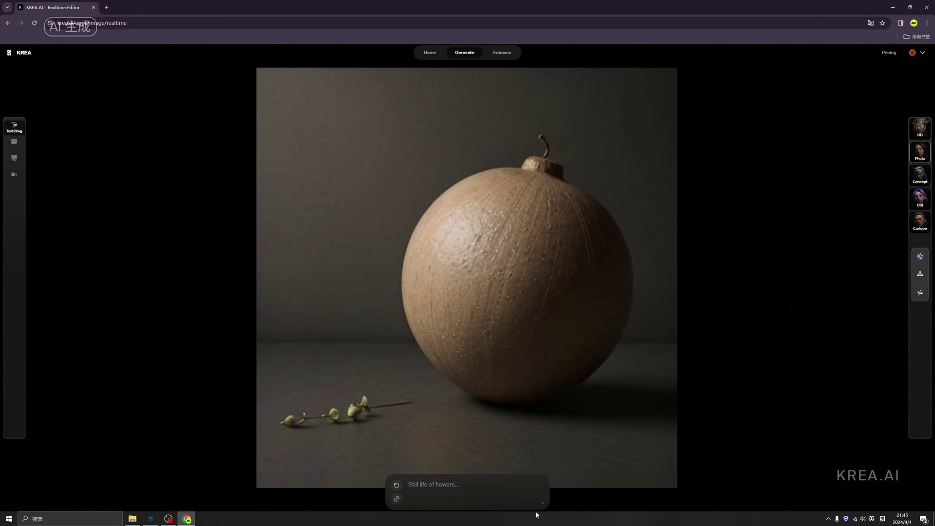
pyautogui.moveTo(544, 503); pyautogui.dragTo(514, 497)
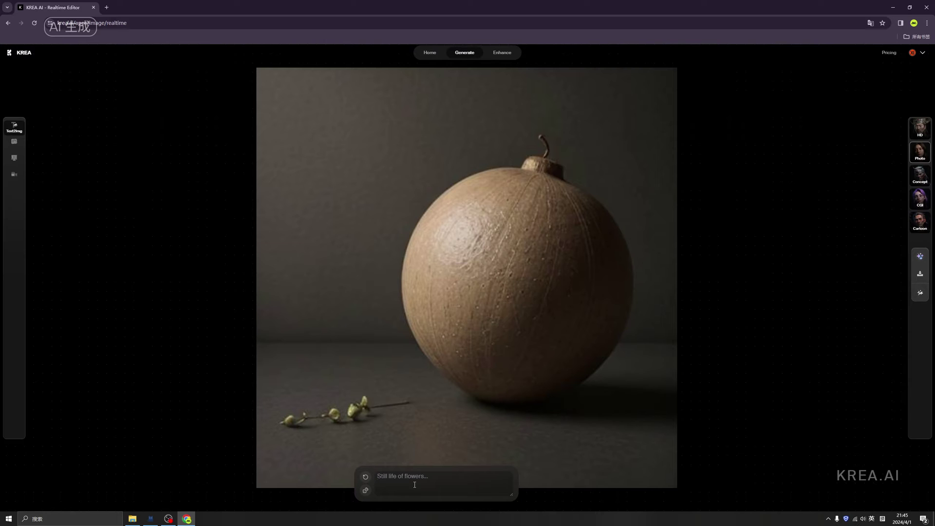
# Enter the prompt 'A girl in cyberpunk age, very cool, white hair, modern city, cyberpunk 2077,dune,star wars,starcraft,'
pyautogui.write('A girl in')
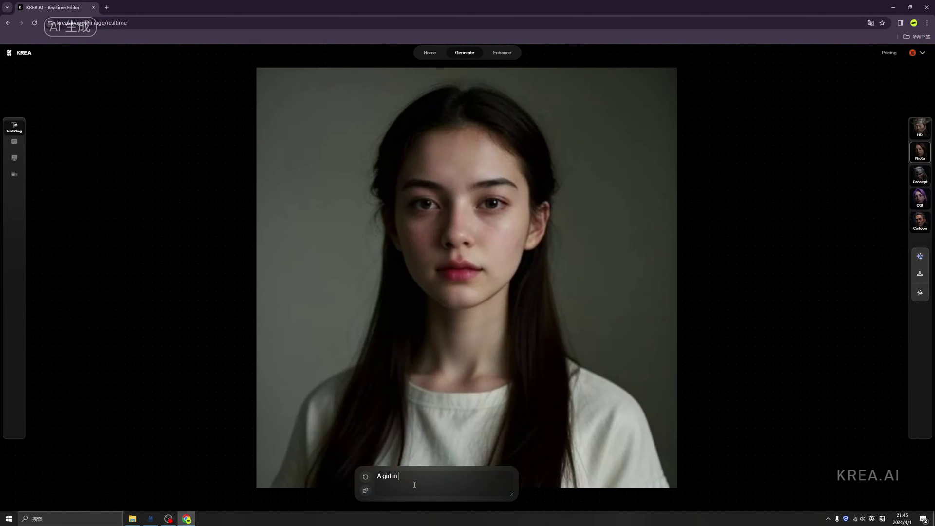
pyautogui.write(' cyberp')
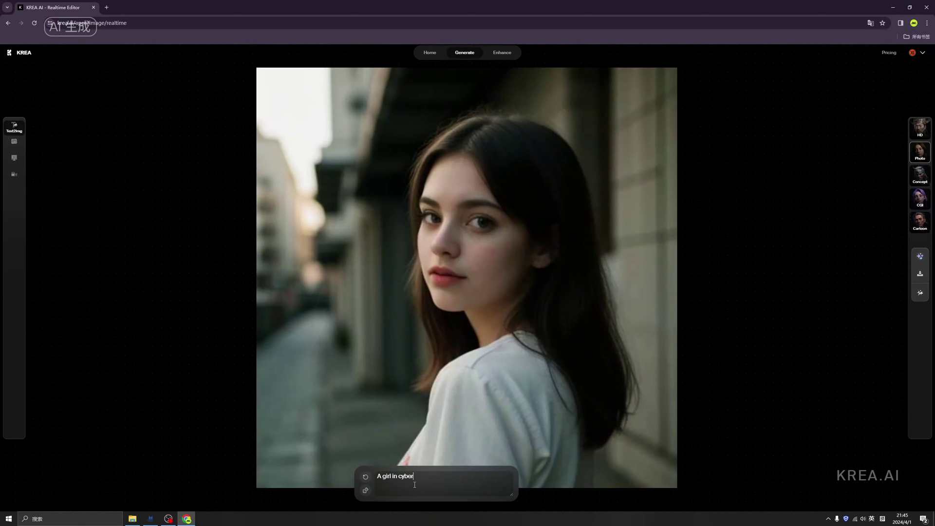
pyautogui.write('unk age, very cool, white hair, modern city, ')
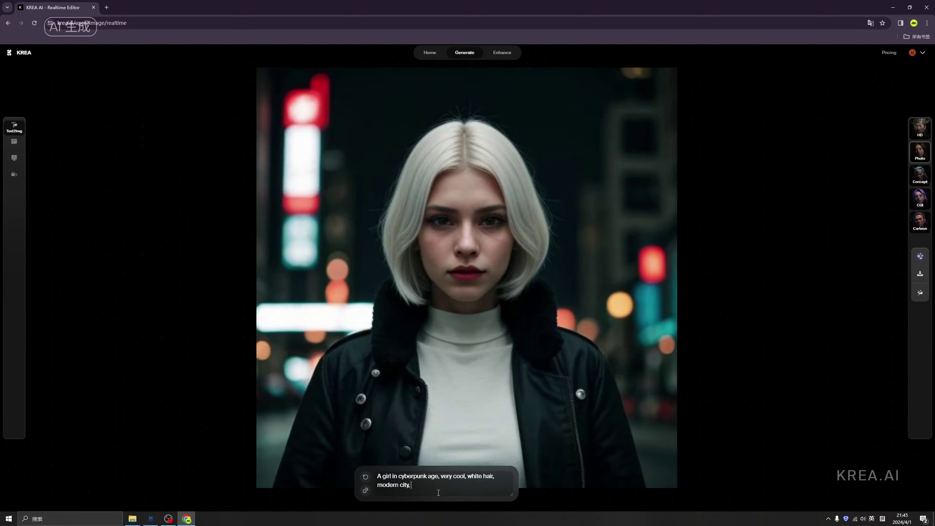
pyautogui.write('cyberpunk')
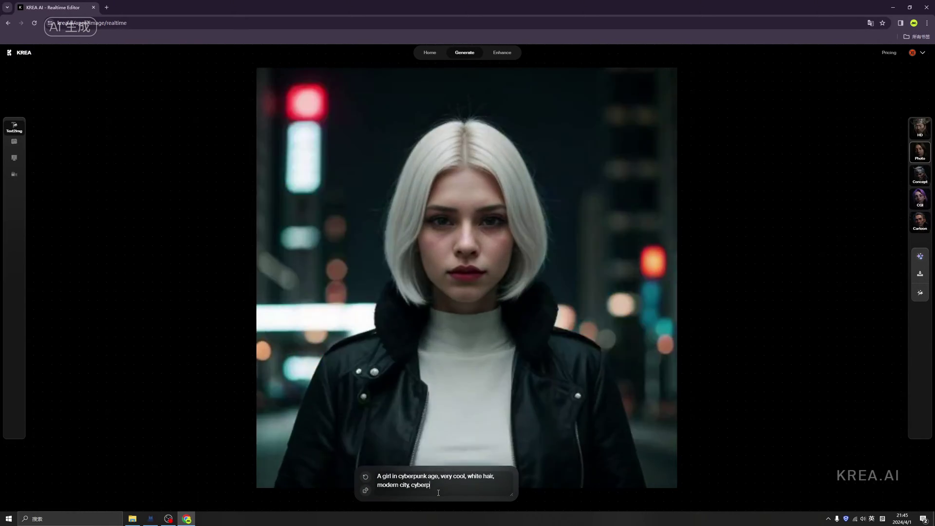
pyautogui.write(' 2077')
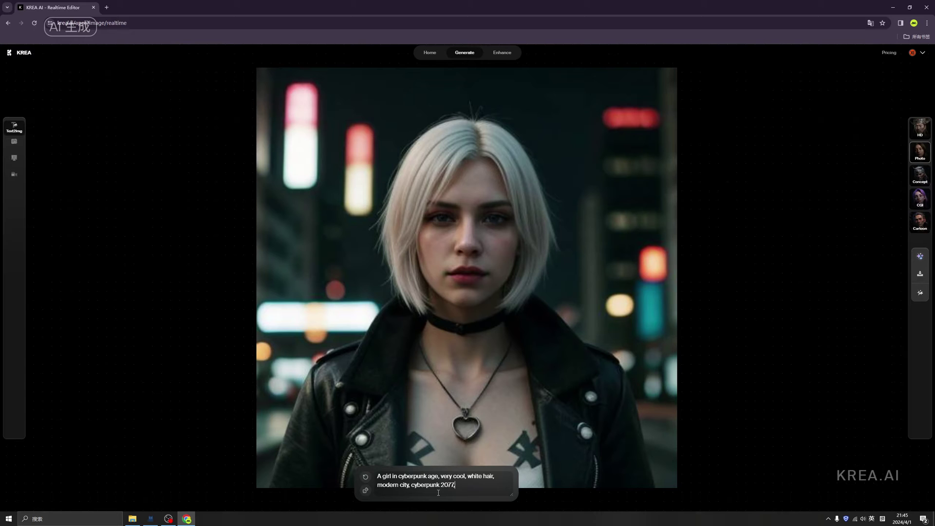
pyautogui.write(',dune,')
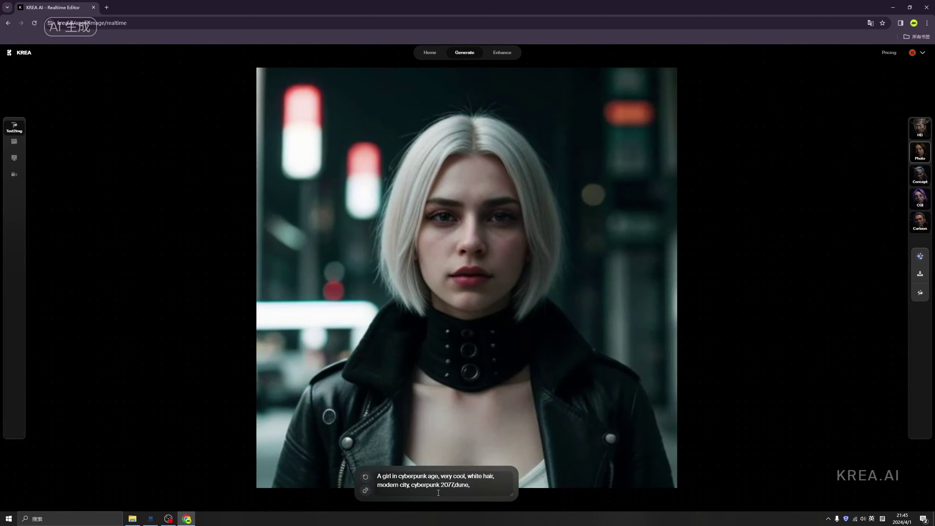
pyautogui.write('star wars')
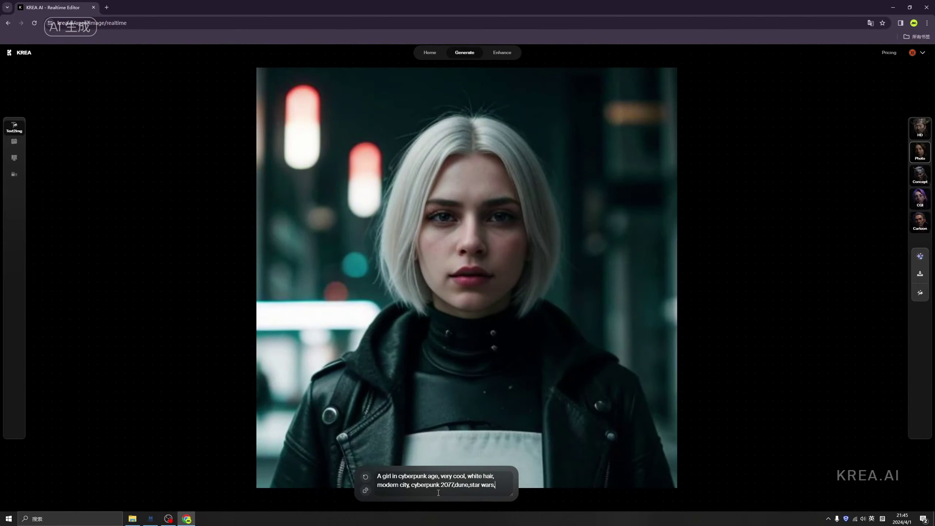
pyautogui.write(',starcr')
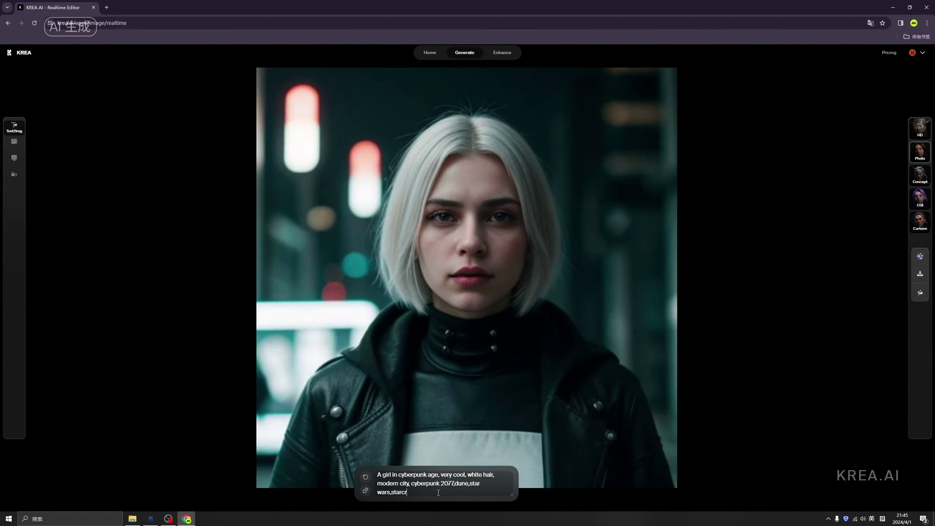
pyautogui.write('aft,')
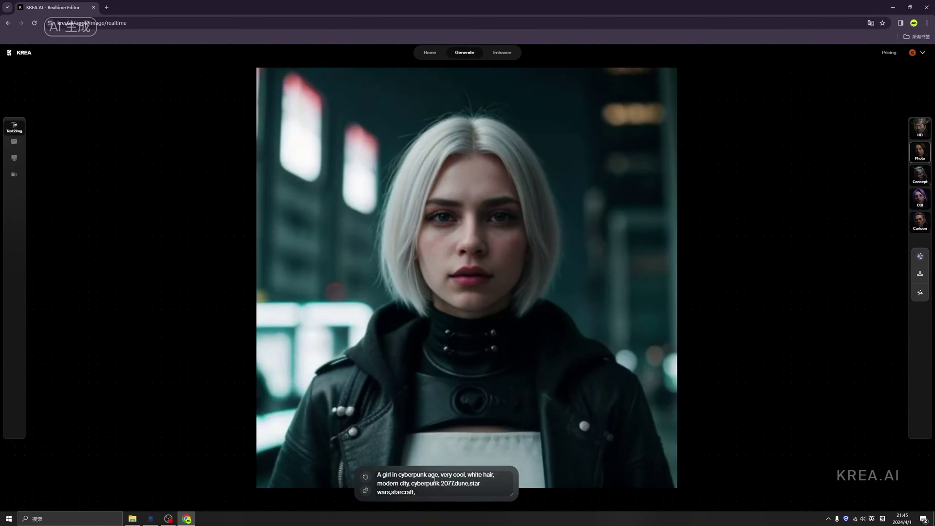
# Generate a variation, then try the Concept style, Quick Enhance, CGI and Cartoon styles
pyautogui.click(367, 479)
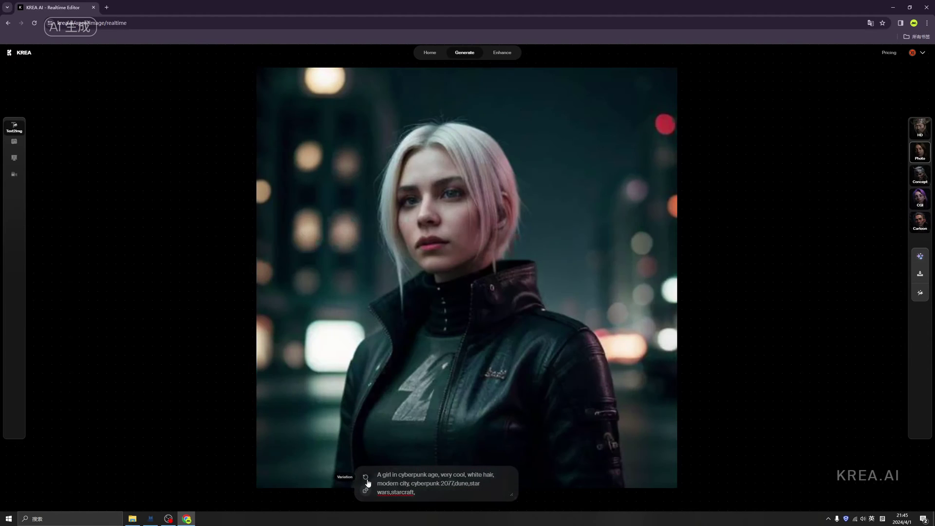
pyautogui.click(920, 173)
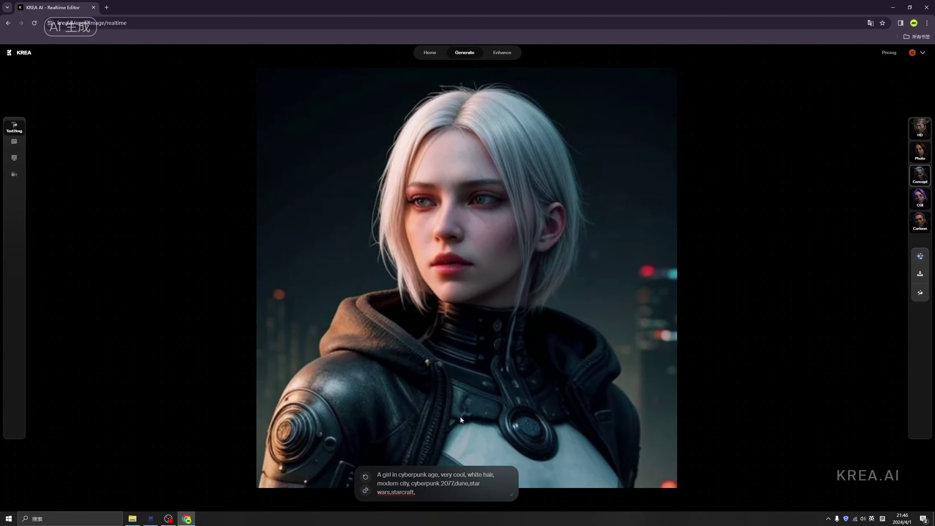
pyautogui.click(921, 256)
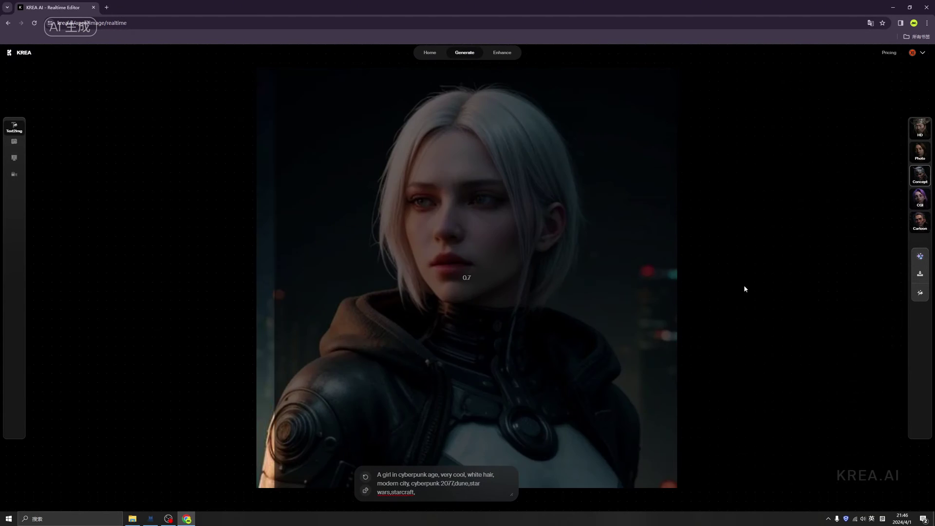
pyautogui.click(925, 259)
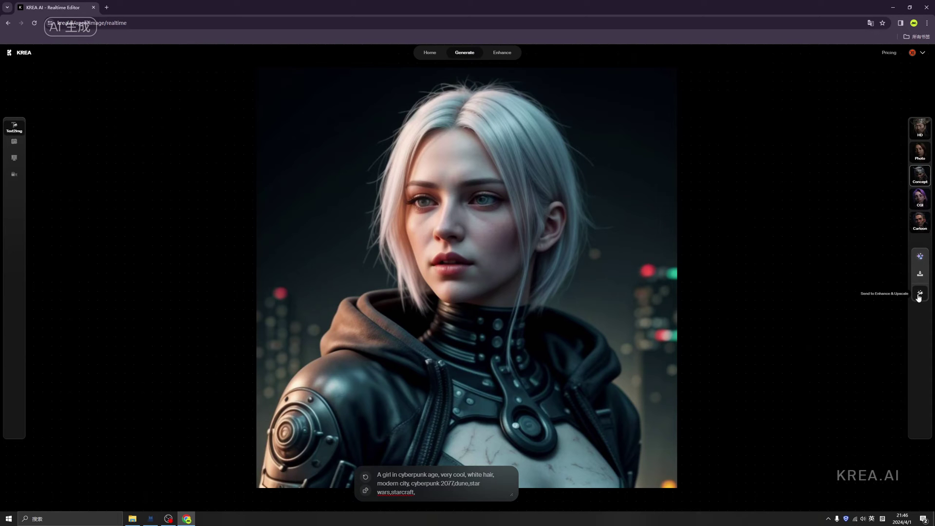
pyautogui.click(919, 204)
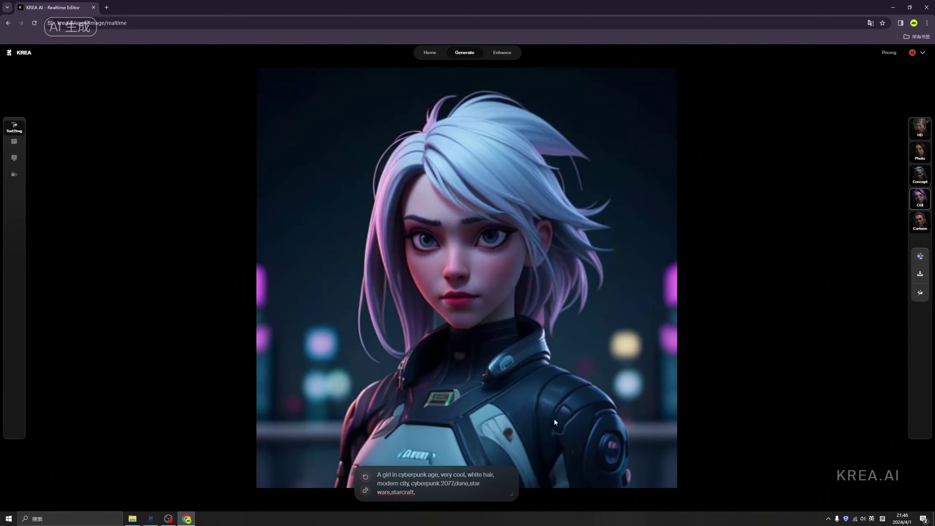
pyautogui.click(921, 224)
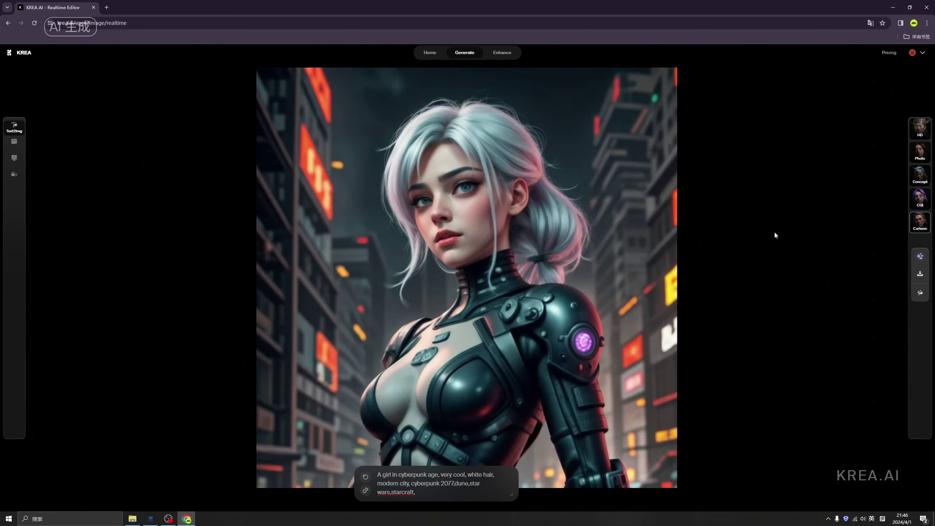
# Apply the HD style, enhance the portrait, and dismiss the image context menu
pyautogui.click(922, 134)
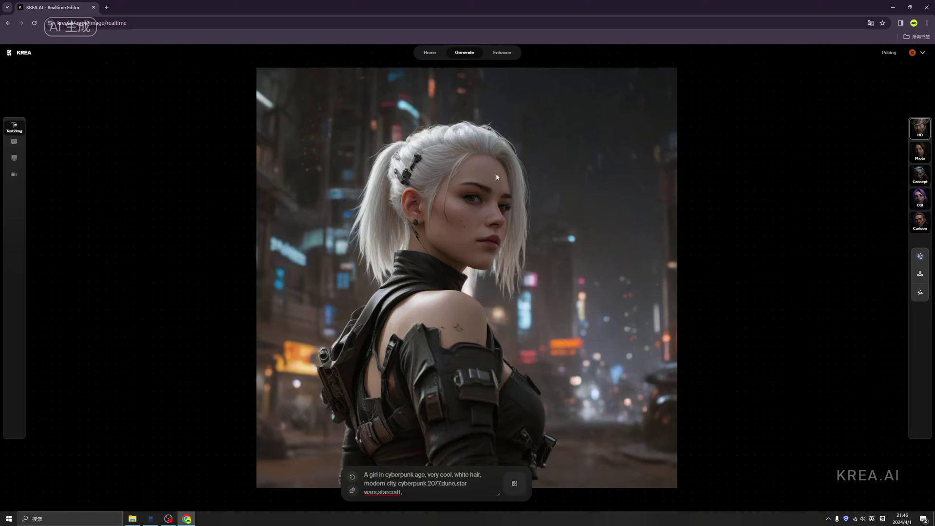
pyautogui.click(920, 256)
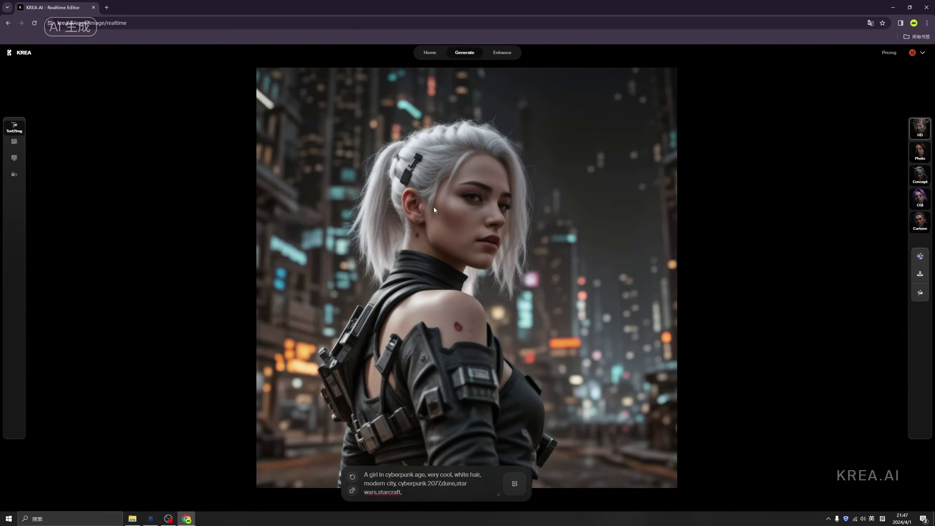
pyautogui.rightClick(426, 207)
pyautogui.click(420, 206)
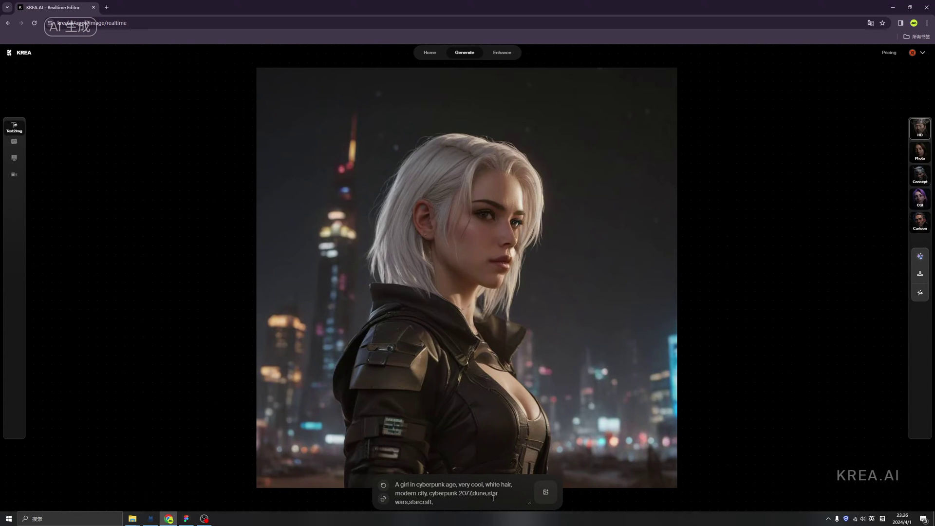
# Upload enhanced-image (5) as the guide image and set its strength to about 0.3
pyautogui.click(547, 494)
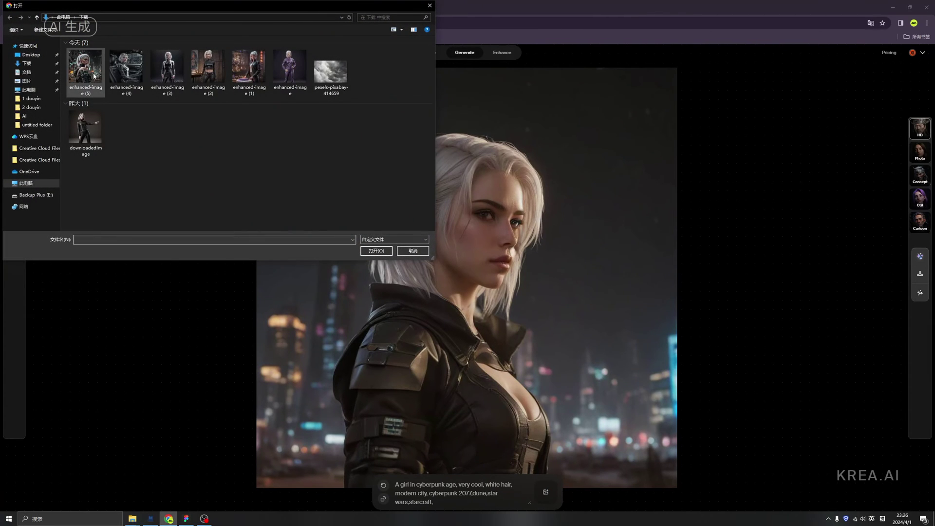
pyautogui.doubleClick(85, 69)
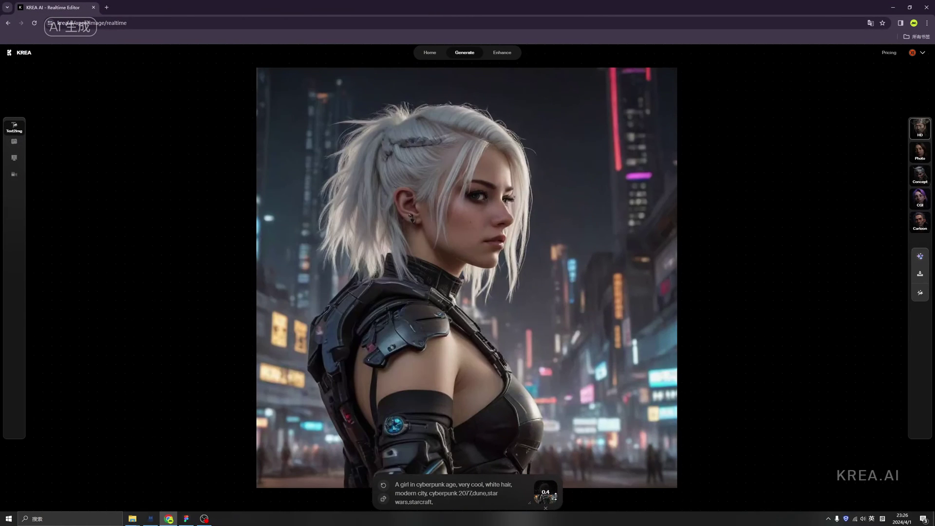
pyautogui.scroll(3, 555, 493)
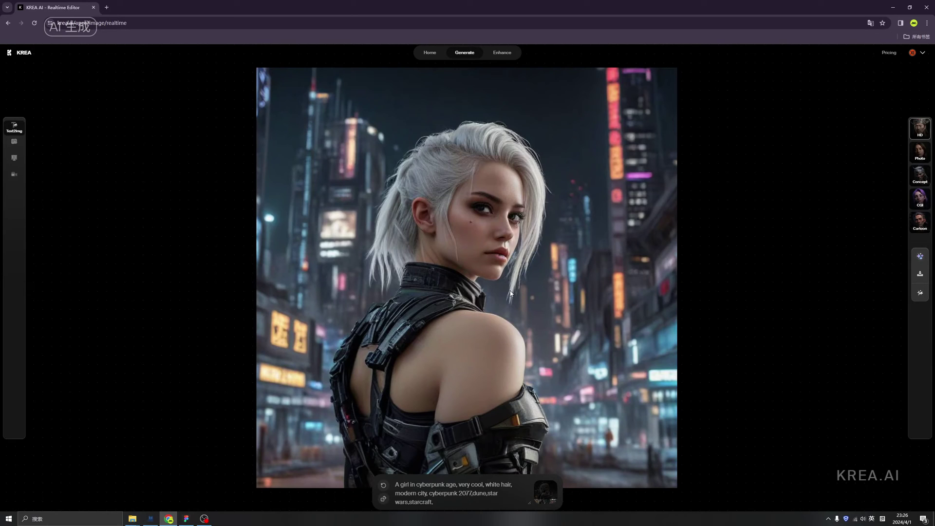
pyautogui.moveTo(556, 494); pyautogui.dragTo(556, 499)
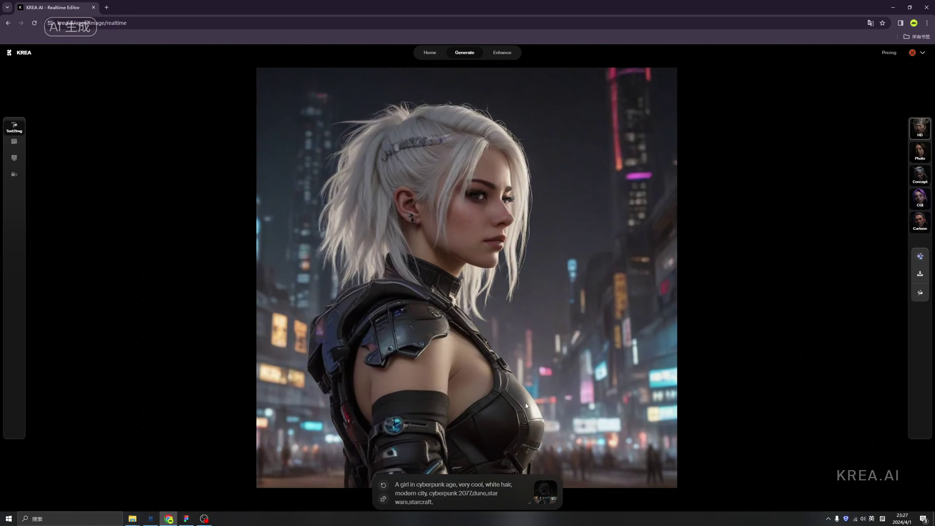
pyautogui.moveTo(553, 500); pyautogui.dragTo(552, 497)
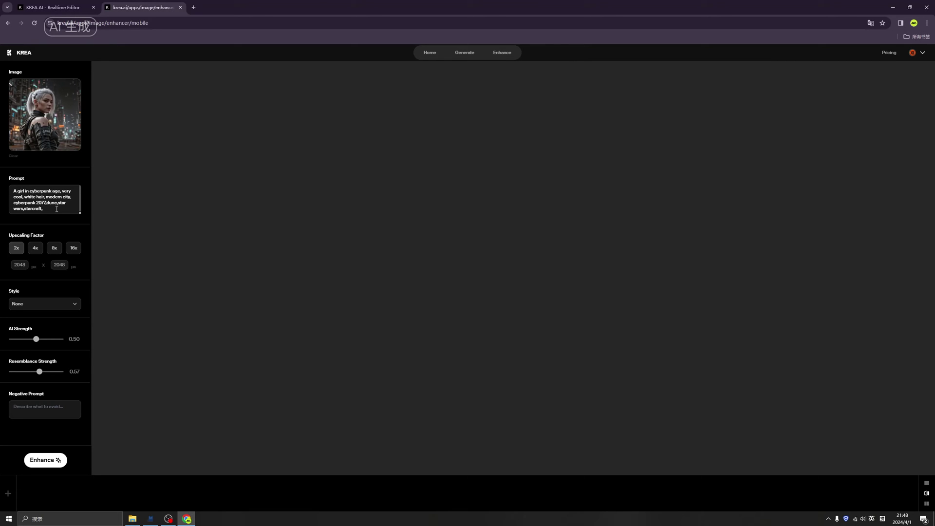
# Try the 4x, 8x and 16x upscale factors, then settle on 2x at 2048 × 2048 px
pyautogui.click(40, 254)
pyautogui.click(18, 254)
pyautogui.click(74, 248)
pyautogui.click(54, 249)
pyautogui.click(37, 249)
pyautogui.click(17, 248)
# Keep the upscaling style at None and lower AI Strength to 0.33 and Resemblance Strength to 0.45
pyautogui.click(56, 305)
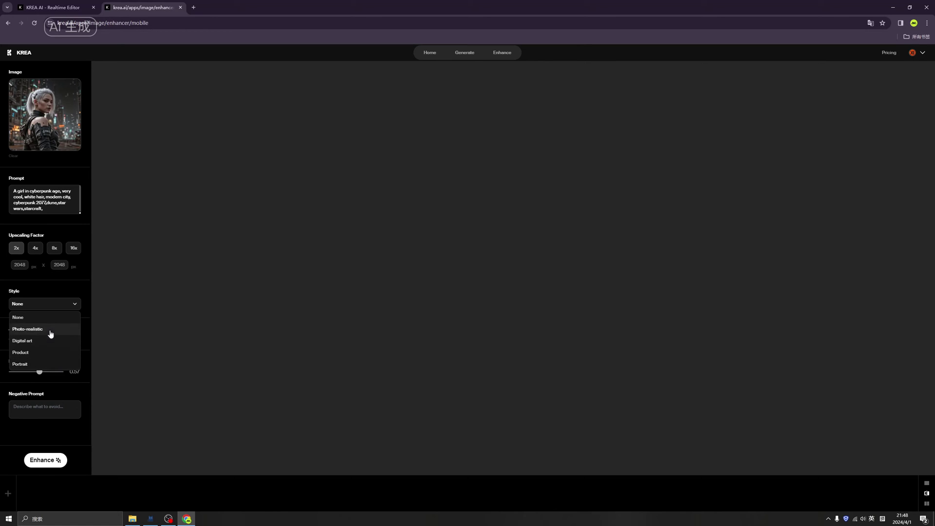
pyautogui.click(36, 317)
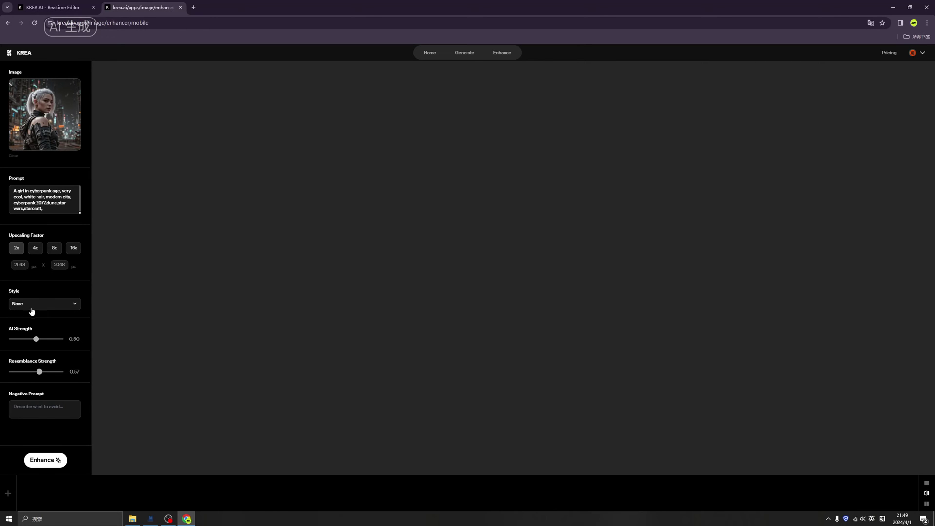
pyautogui.moveTo(36, 339); pyautogui.dragTo(28, 342)
pyautogui.moveTo(42, 372); pyautogui.dragTo(33, 371)
# Leave the negative prompt empty and start enhancing the portrait
pyautogui.click(25, 405)
pyautogui.click(104, 408)
pyautogui.click(73, 407)
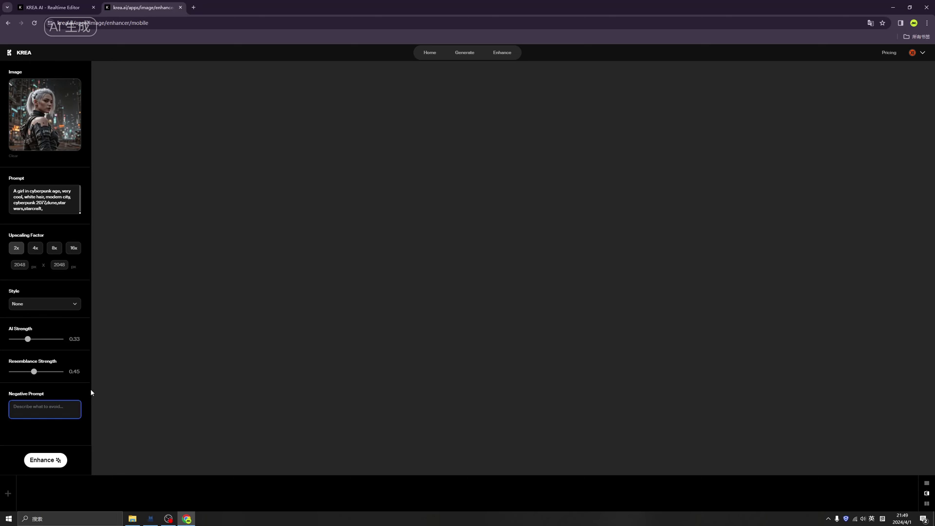
pyautogui.click(92, 392)
pyautogui.click(52, 463)
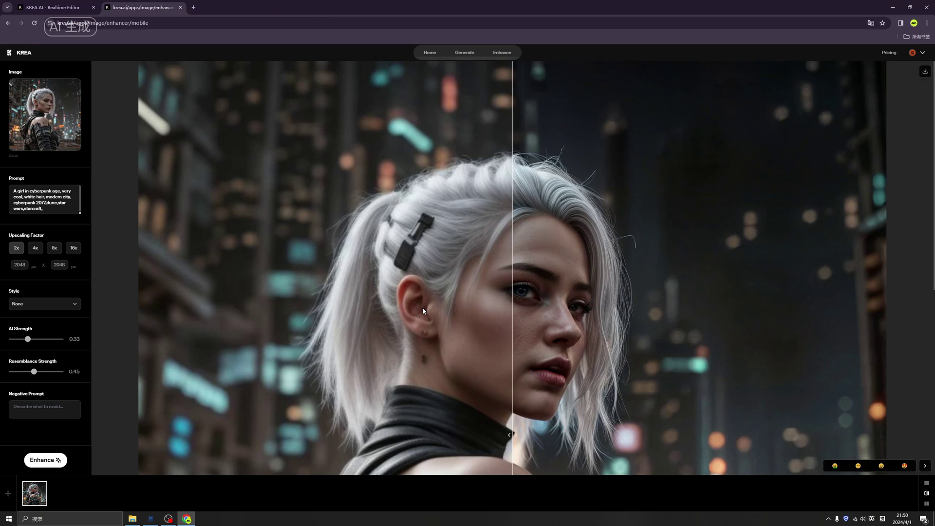
# Sweep the comparison slider across the portrait and inspect the face and shoulder armour detail
pyautogui.scroll(3, 439, 292)
pyautogui.moveTo(479, 289); pyautogui.dragTo(777, 287)
pyautogui.scroll(3, 714, 288)
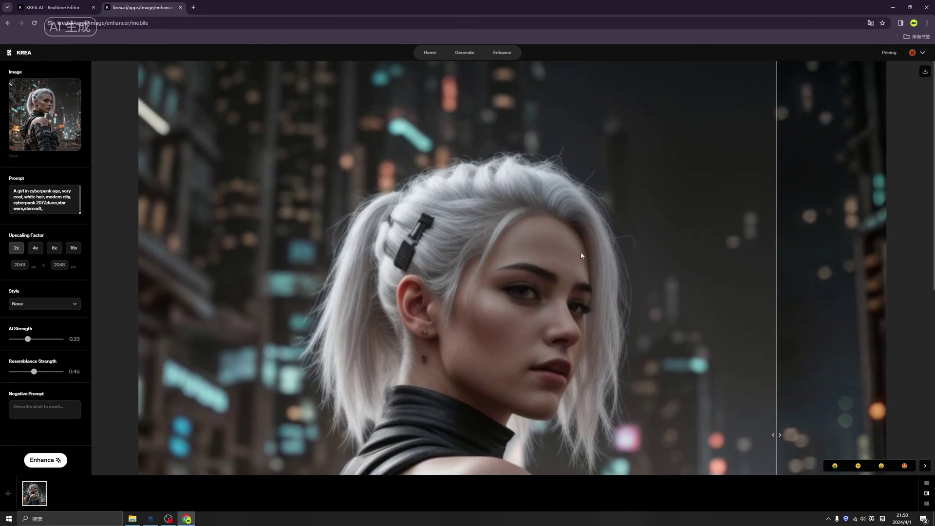
pyautogui.scroll(-3, 767, 329)
pyautogui.moveTo(768, 328); pyautogui.dragTo(138, 312)
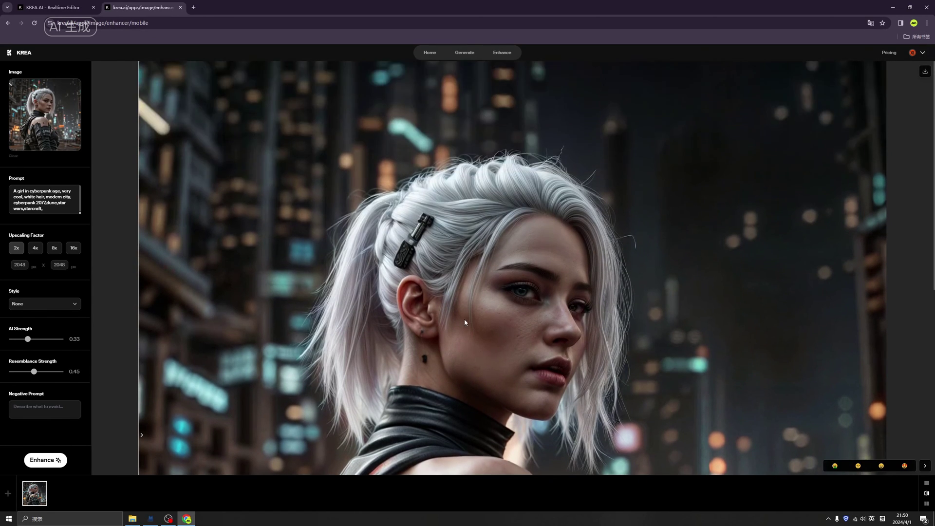
pyautogui.scroll(-2, 478, 334)
pyautogui.scroll(-4, 478, 334)
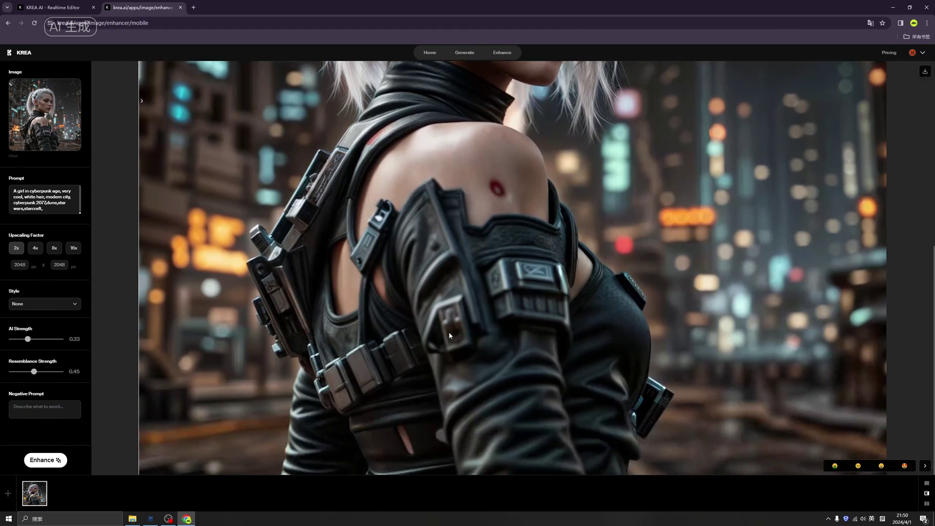
pyautogui.scroll(8, 756, 273)
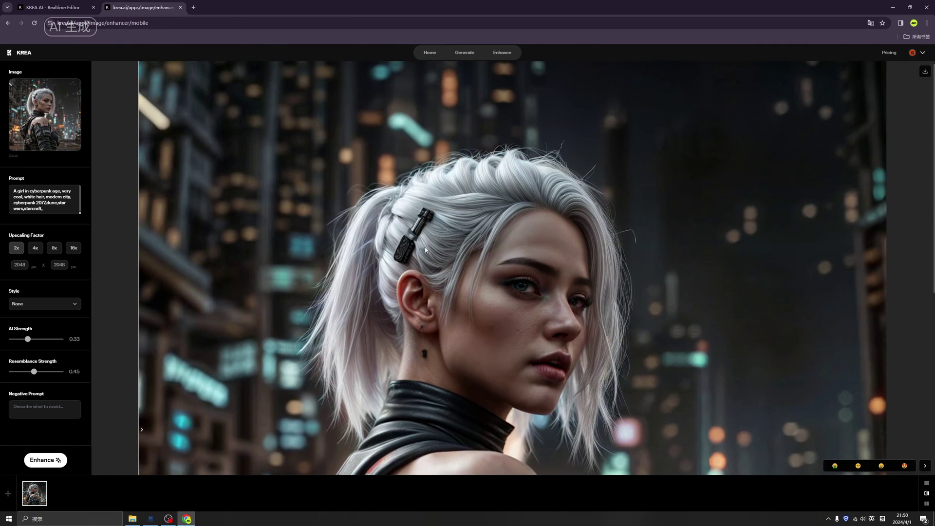
pyautogui.scroll(-2, 481, 264)
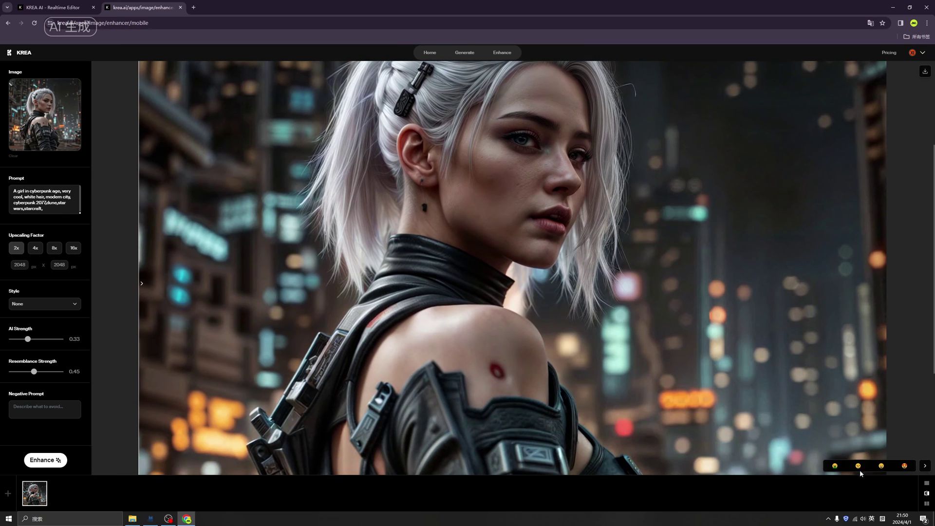
pyautogui.scroll(2, 729, 307)
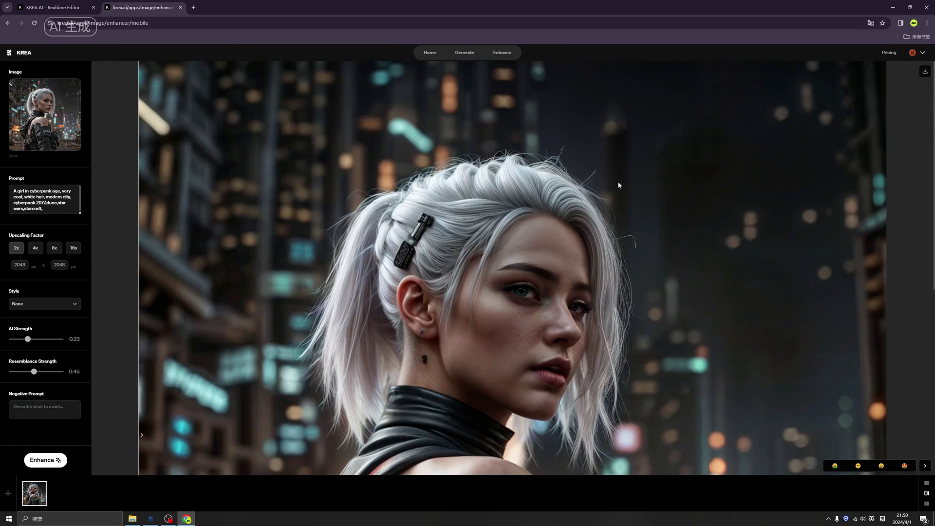
# Scroll over the 2048 × 2048 upscaled portrait to review it after downloading enhanced-image (5).png
pyautogui.scroll(-5, 612, 165)
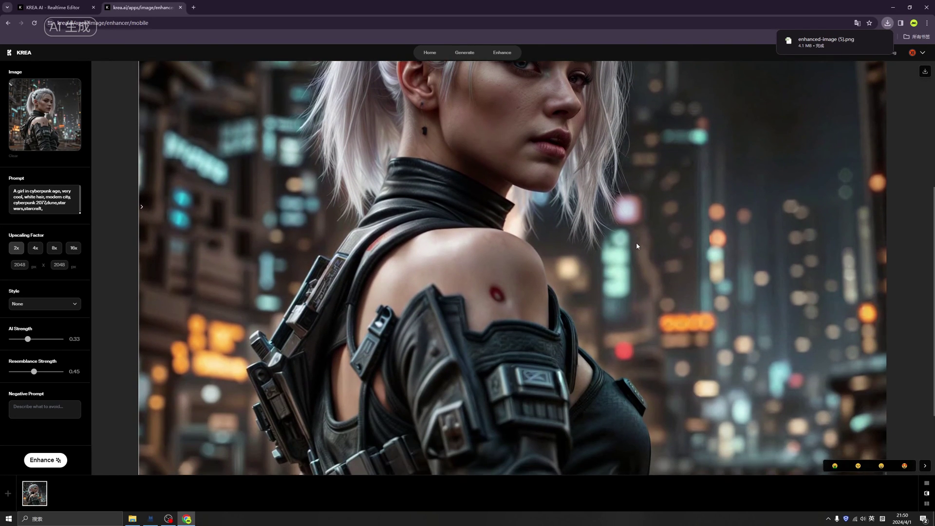
pyautogui.scroll(4, 638, 243)
pyautogui.scroll(2, 642, 240)
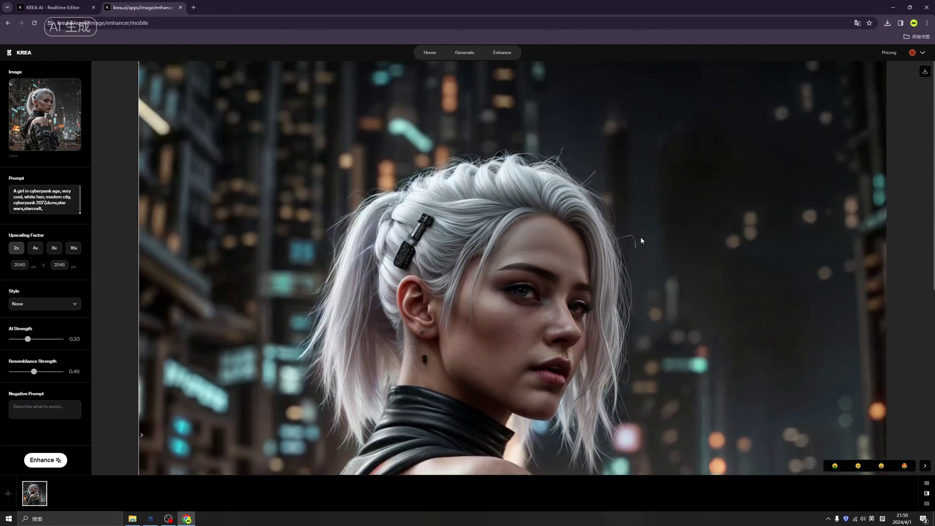
pyautogui.scroll(-3, 657, 232)
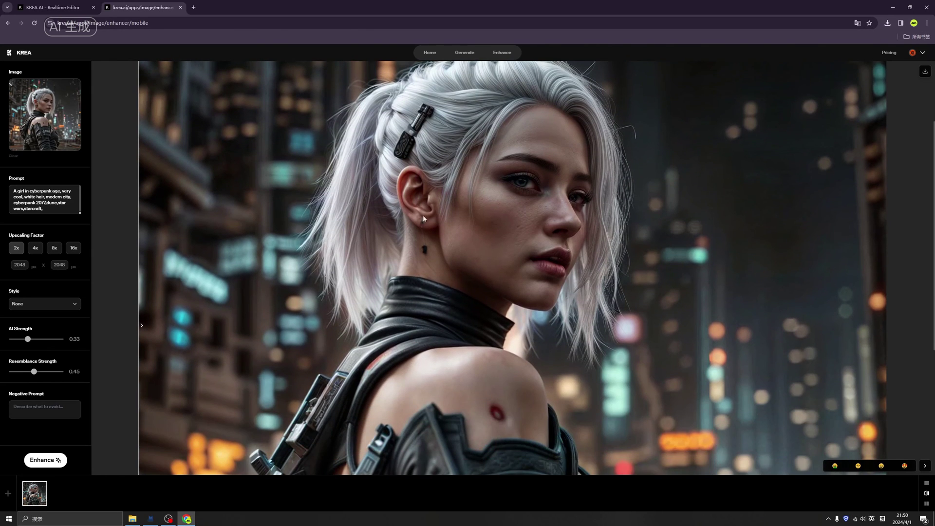
pyautogui.scroll(3, 185, 275)
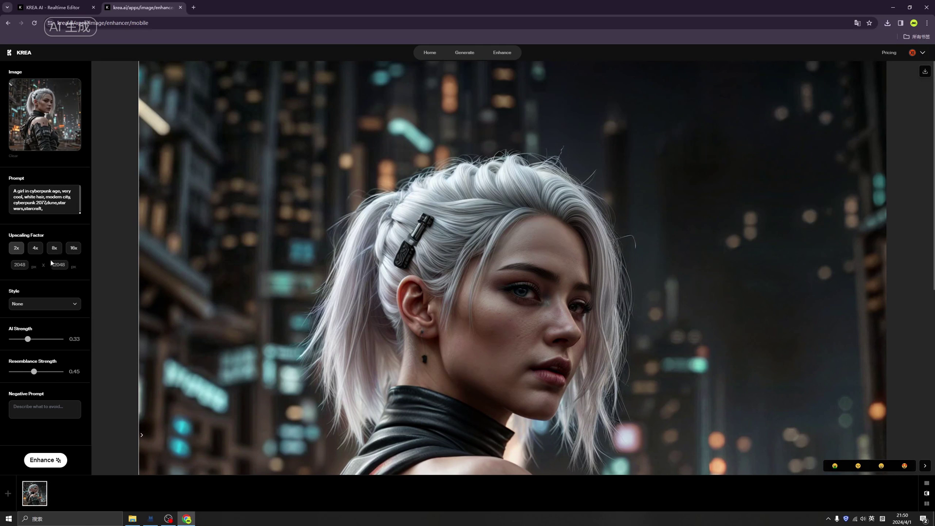
pyautogui.scroll(-1, 399, 258)
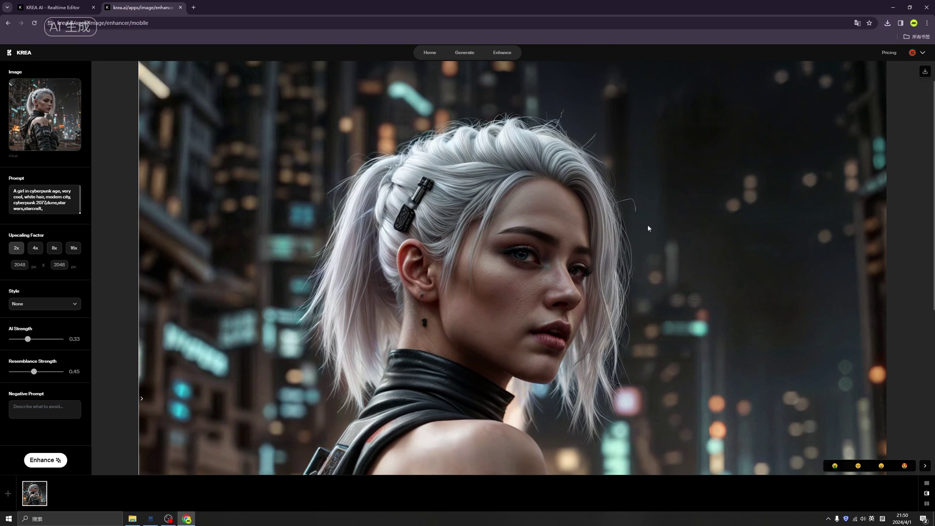
pyautogui.scroll(1, 738, 212)
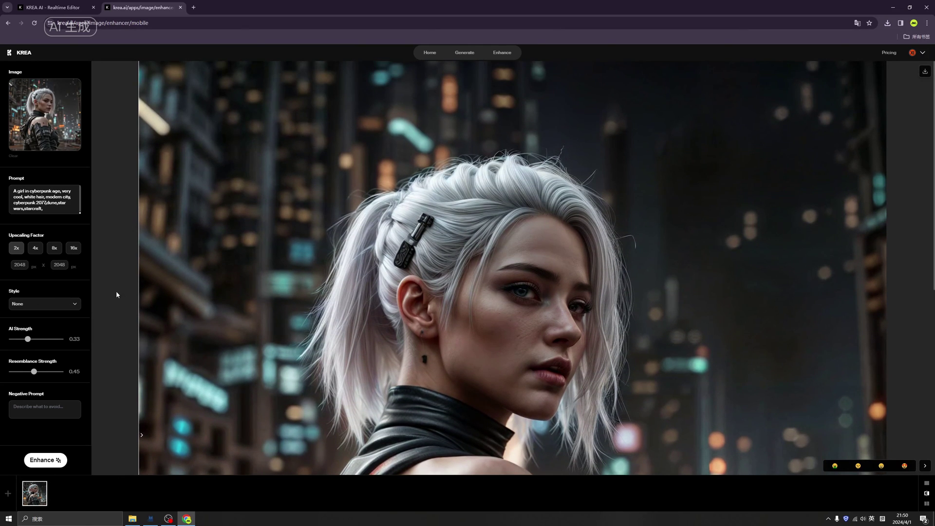